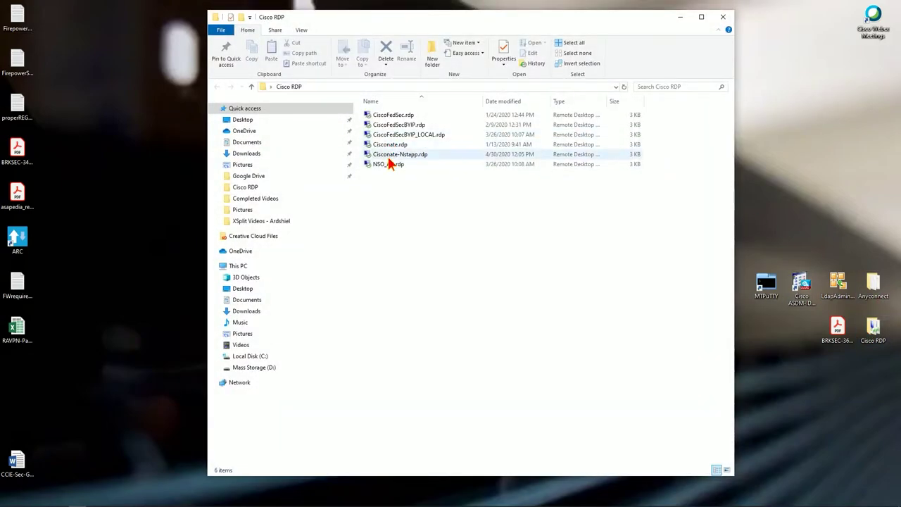
Connect to the server through the Cisconate-Nstapp.rdp remote desktop connection
double_click(388, 155)
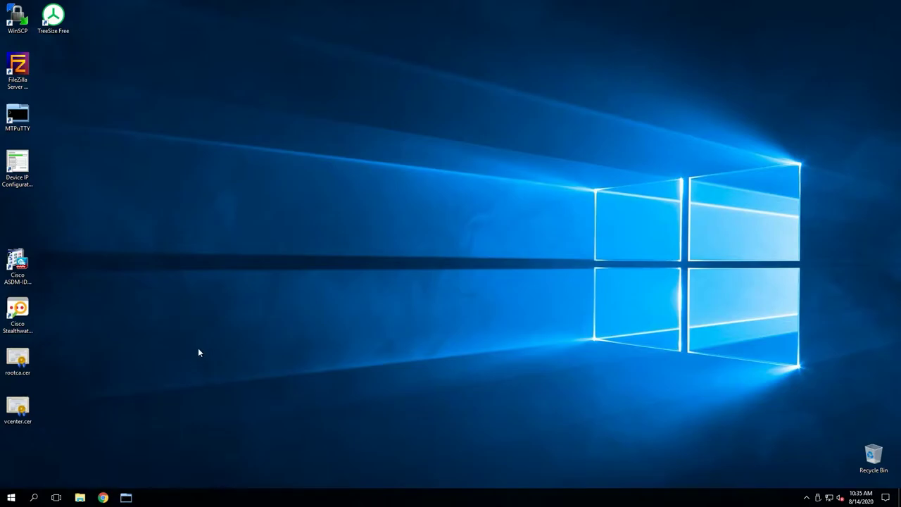
Search for 'server' and start Server Manager
click(33, 496)
text(server)
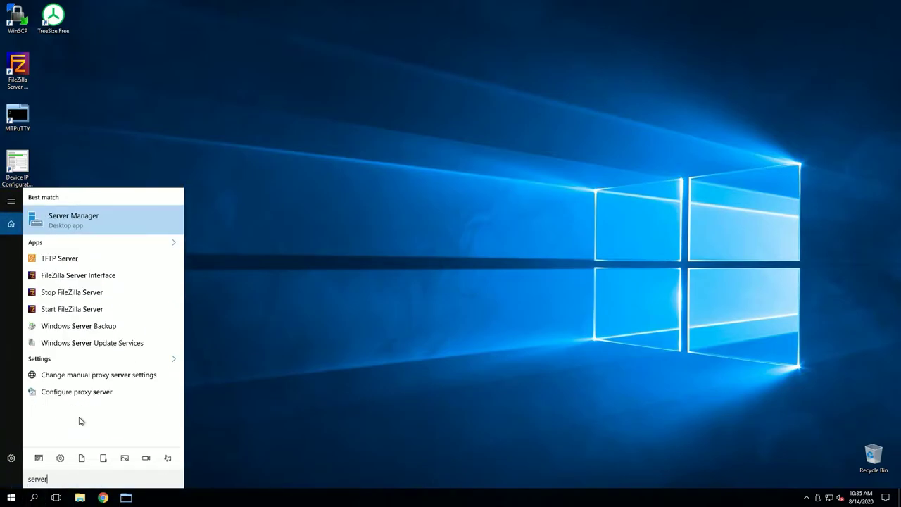
click(92, 224)
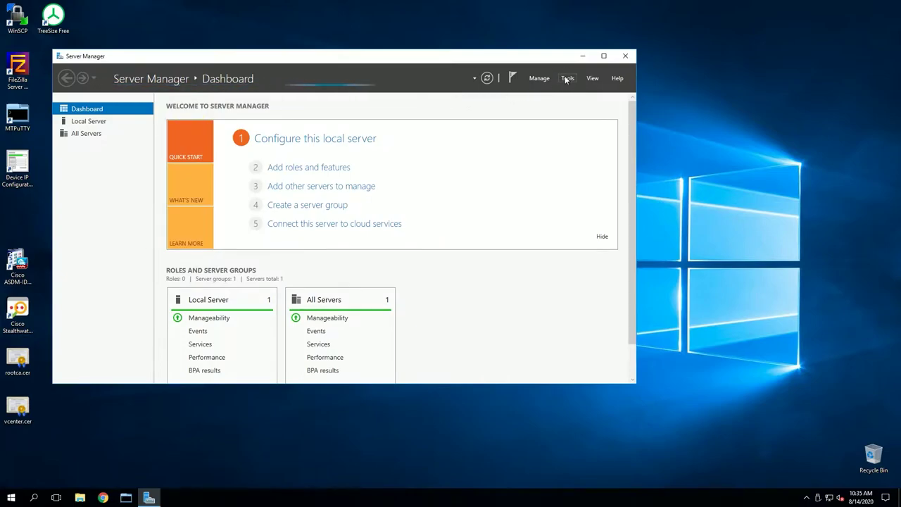
Launch Certification Authority from Tools, close Server Manager, and expand the cisconate CA node
click(566, 79)
click(589, 156)
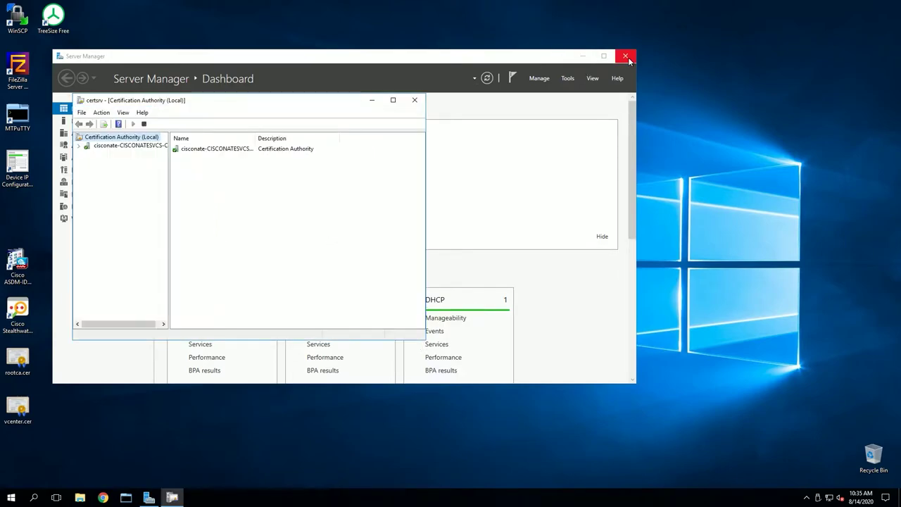
click(625, 57)
drag(191, 100, 129, 17)
click(17, 60)
Show the cisconate CA's Certificate Templates, listing Web Server, Computer and Stealthwatch_Identity
click(55, 102)
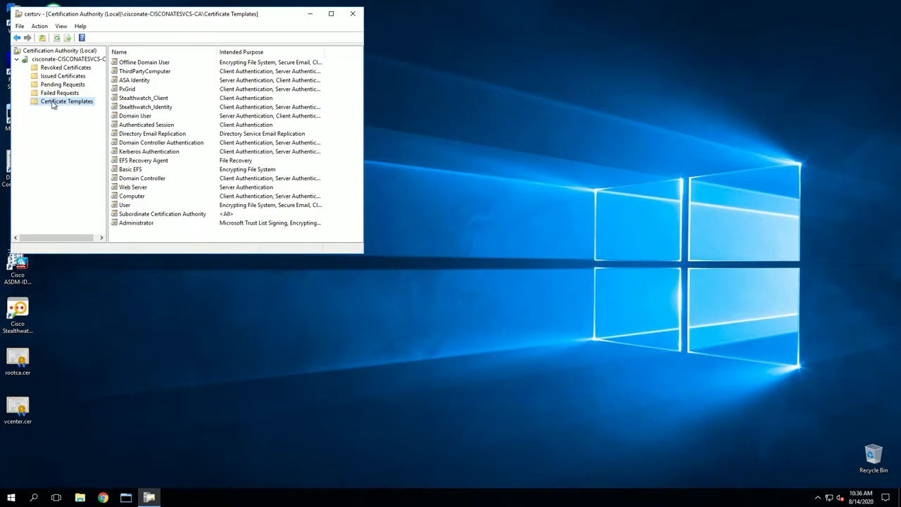
Open the Certificate Templates Console via Manage and bring up the Web Server template's actions
right_click(57, 103)
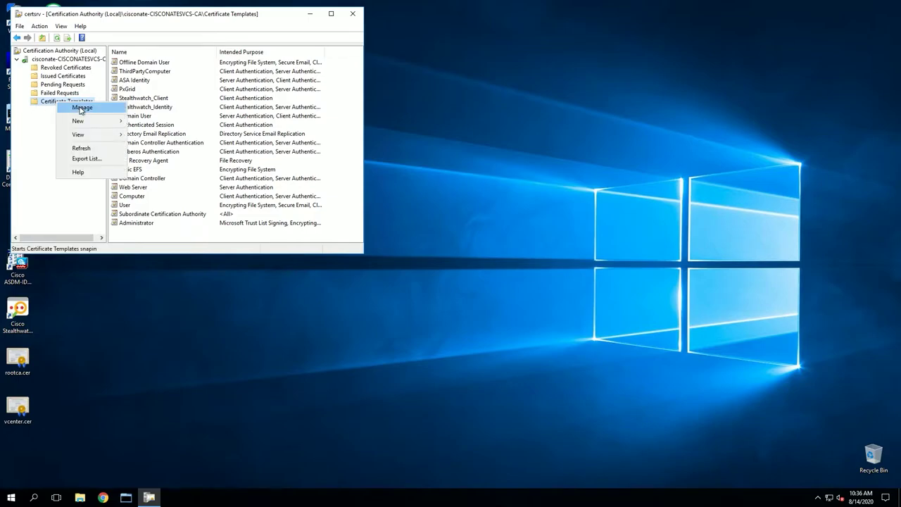
click(79, 107)
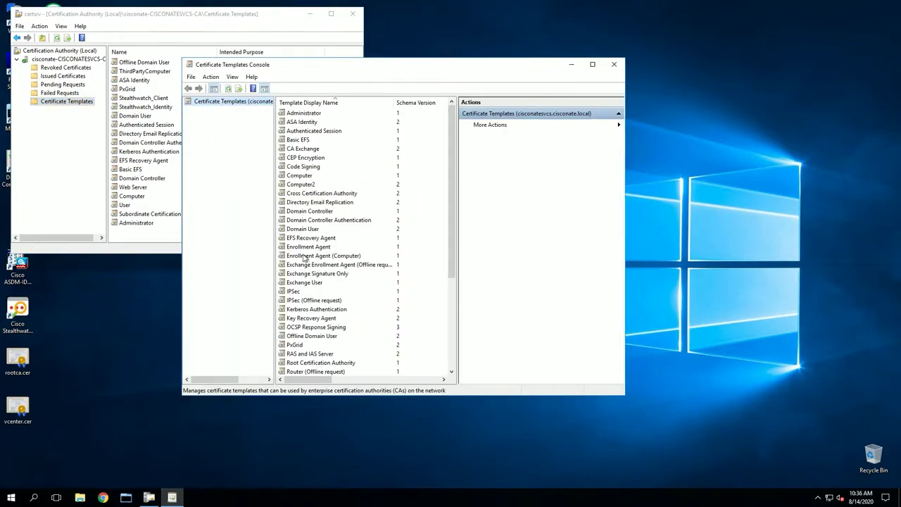
scroll(309, 277, down, 5)
click(305, 336)
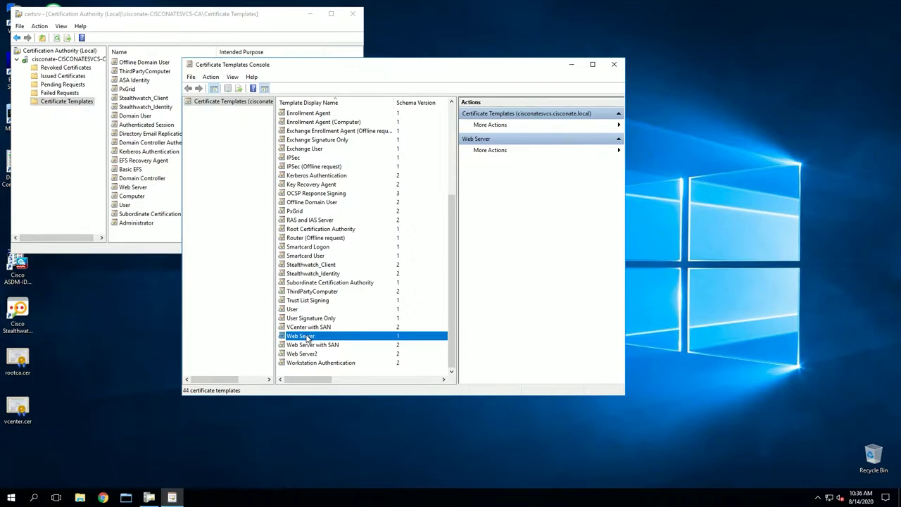
right_click(307, 338)
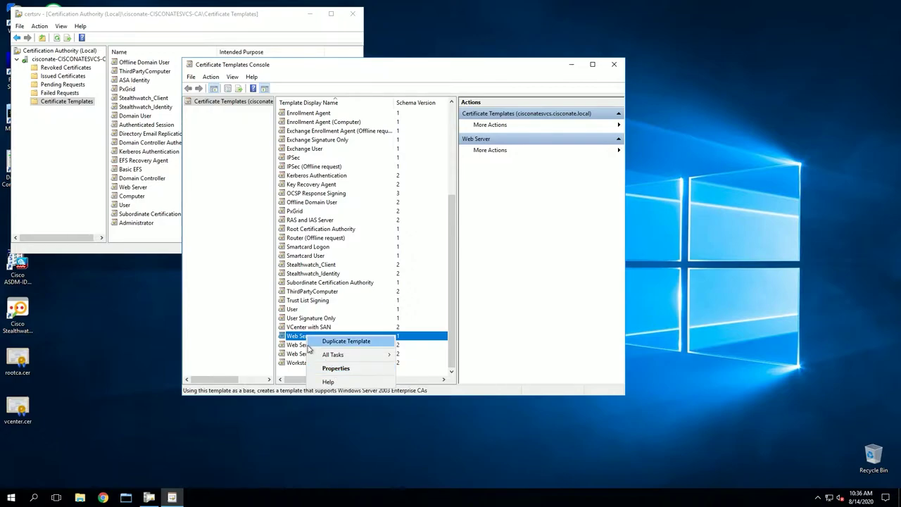
Open Web Server's properties, inspect its Basic Constraints extension, then view Subject Name settings
click(331, 368)
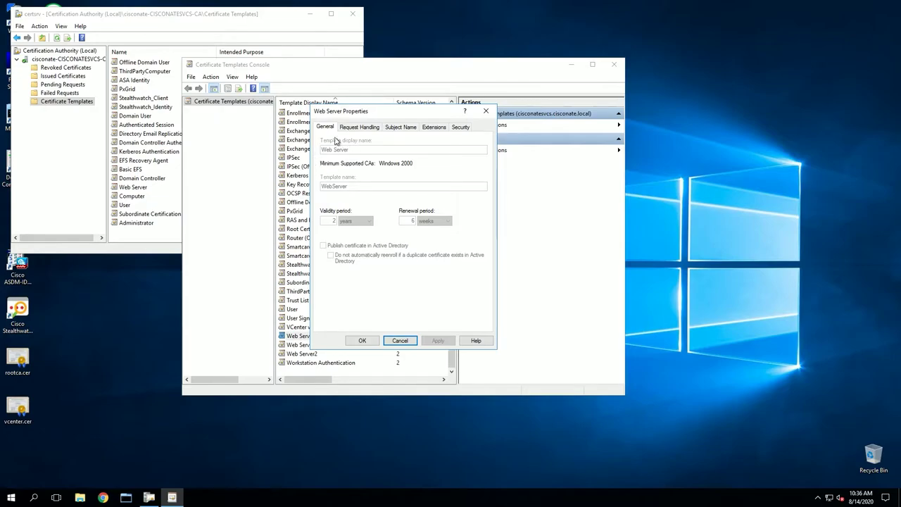
click(435, 128)
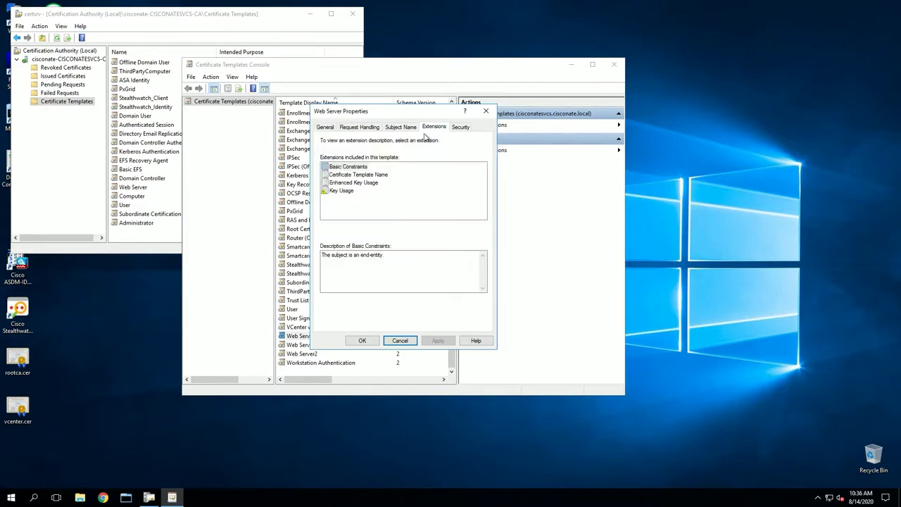
double_click(349, 167)
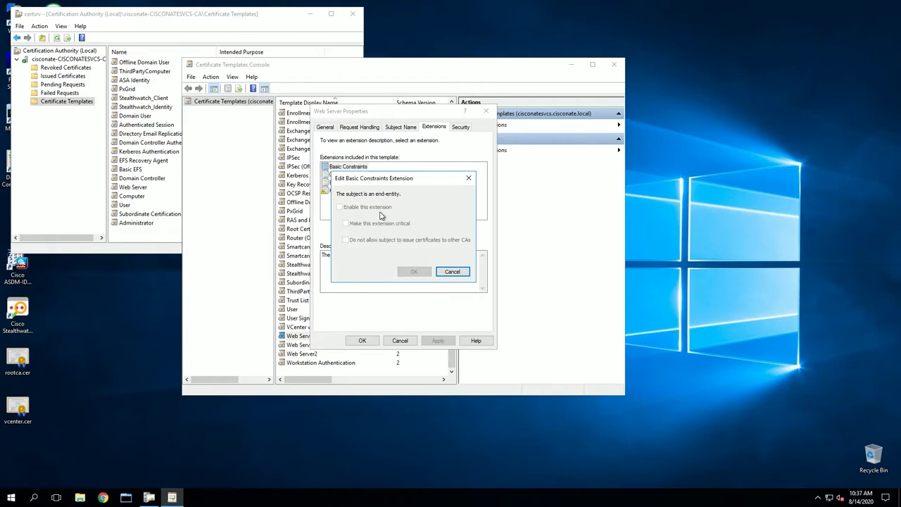
click(467, 180)
click(401, 126)
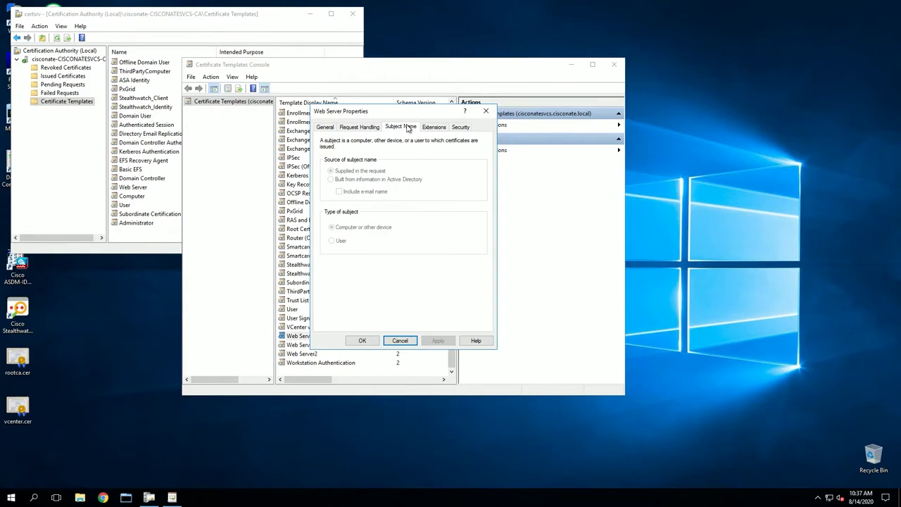
Close Web Server's properties unchanged and duplicate the Web Server template
click(487, 112)
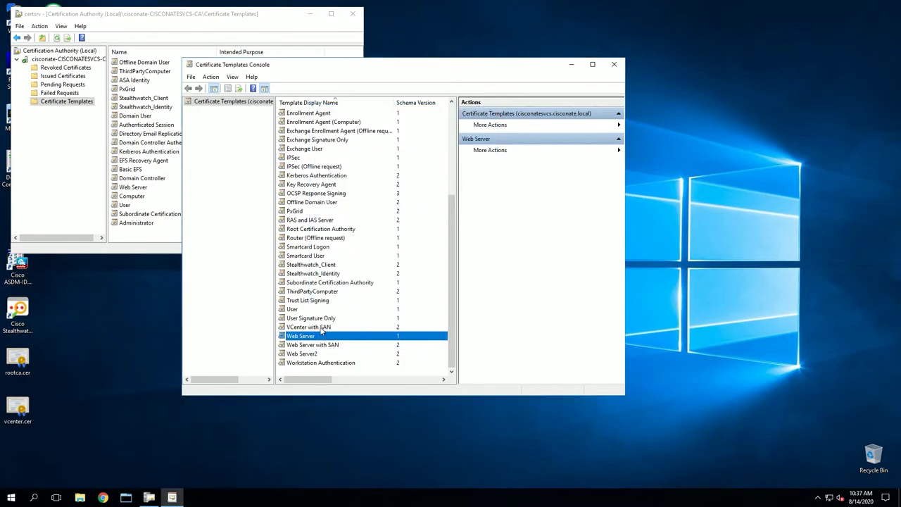
right_click(303, 341)
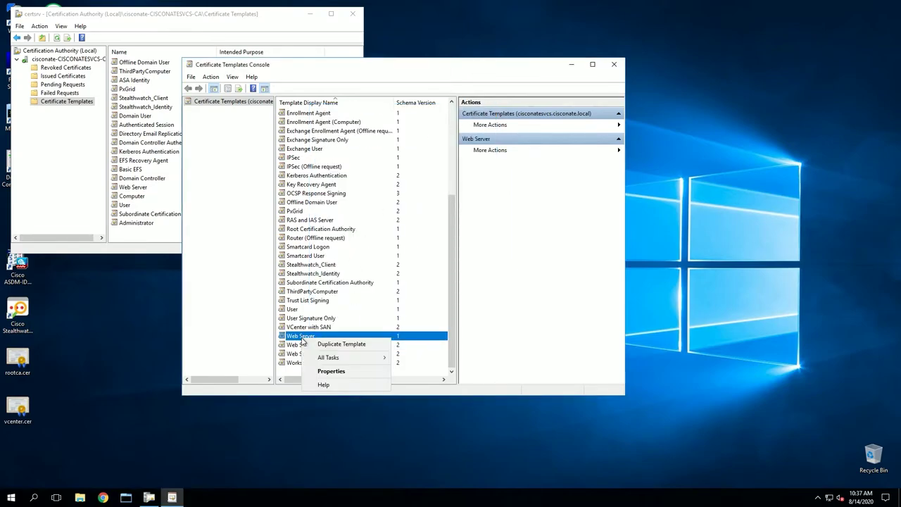
click(335, 346)
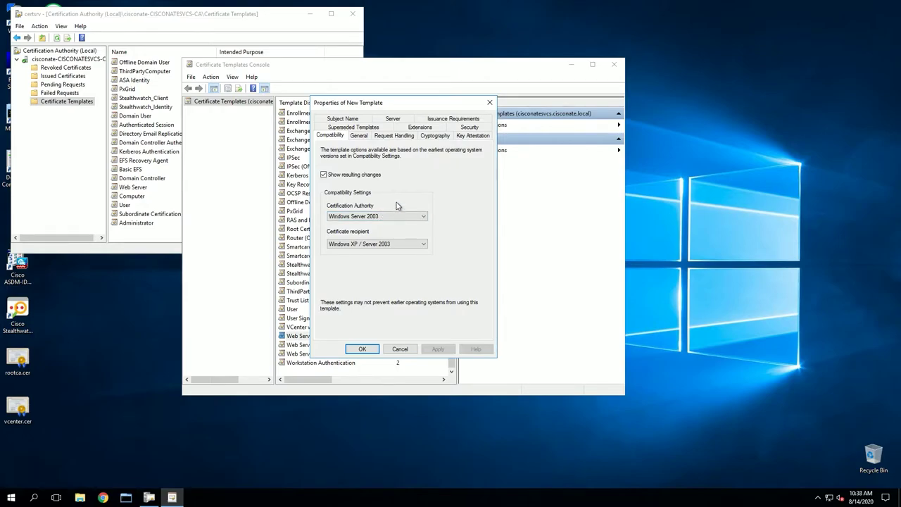
Set Certification Authority compatibility to Windows Server 2008 R2 and accept the resulting changes
click(389, 220)
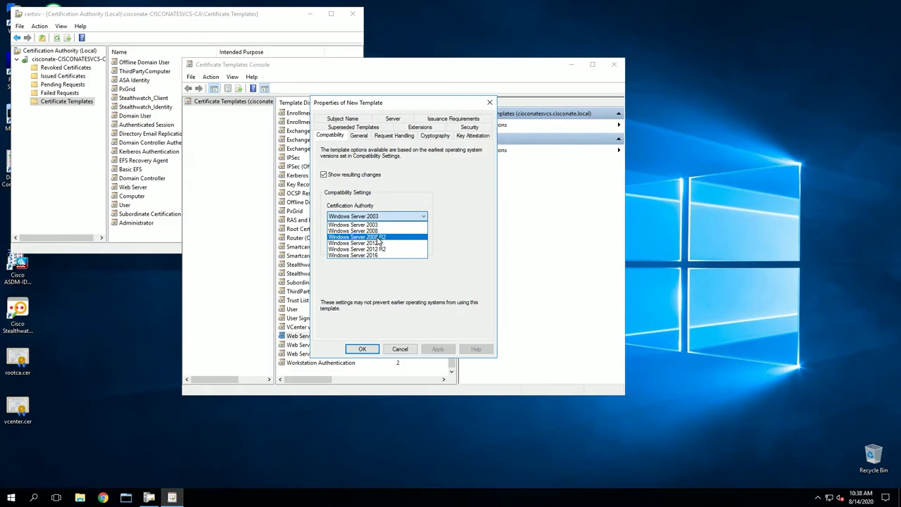
click(368, 239)
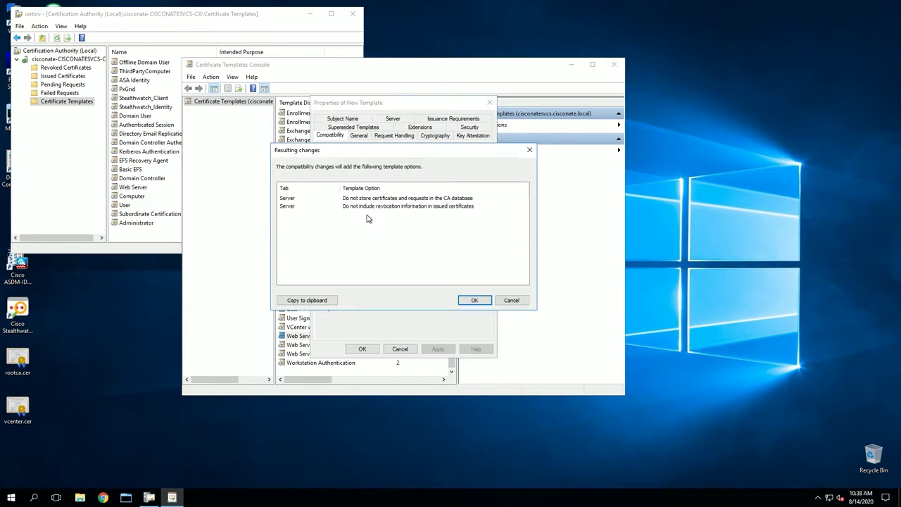
click(477, 299)
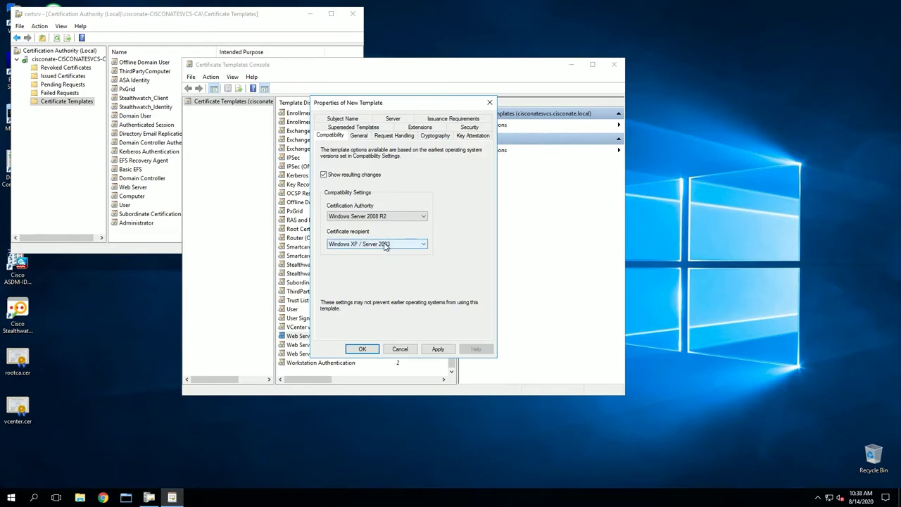
Inspect the new template's Basic Constraints extension, locked as end-entity, and cancel unchanged
click(419, 127)
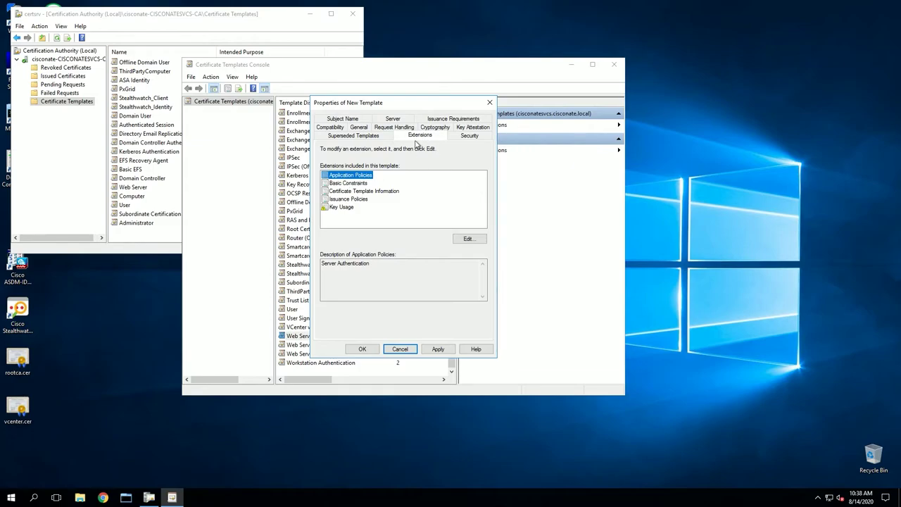
click(349, 183)
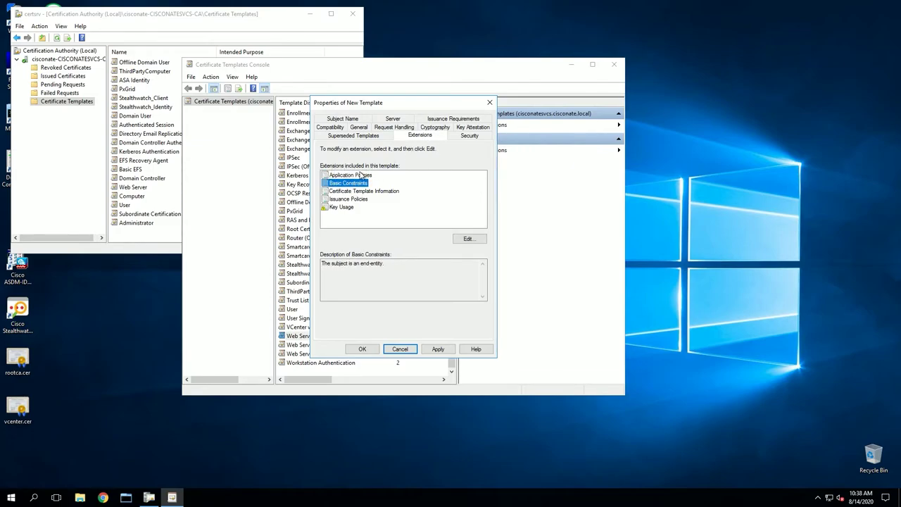
double_click(352, 184)
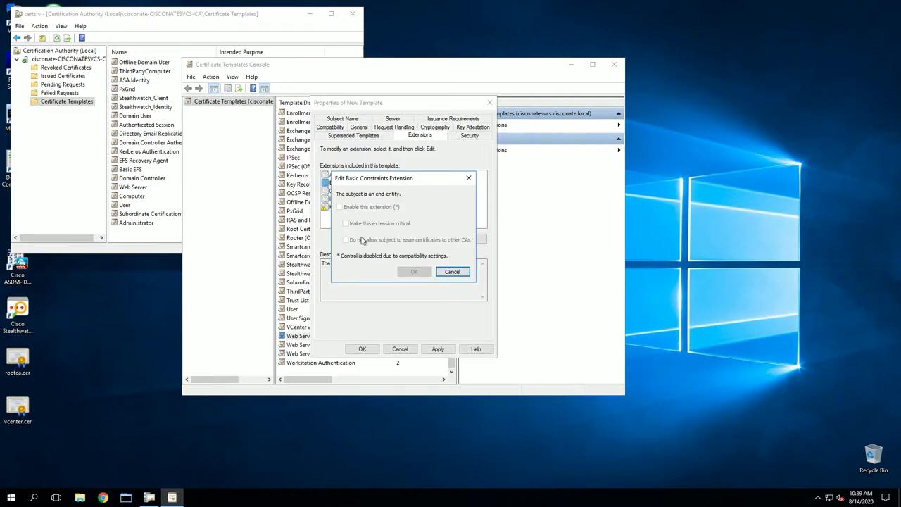
click(452, 272)
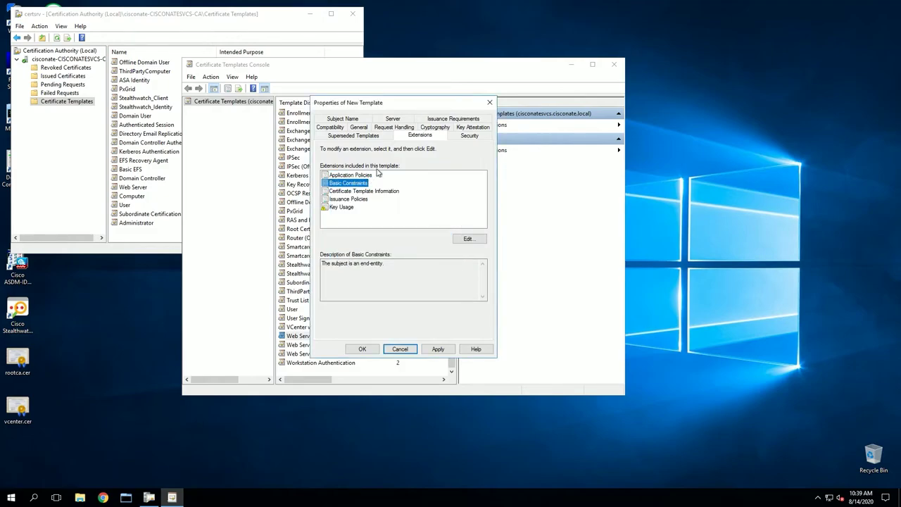
Set certificate recipient compatibility to Windows 10 / Windows Server 2016, accepting the resulting changes
click(329, 127)
click(389, 244)
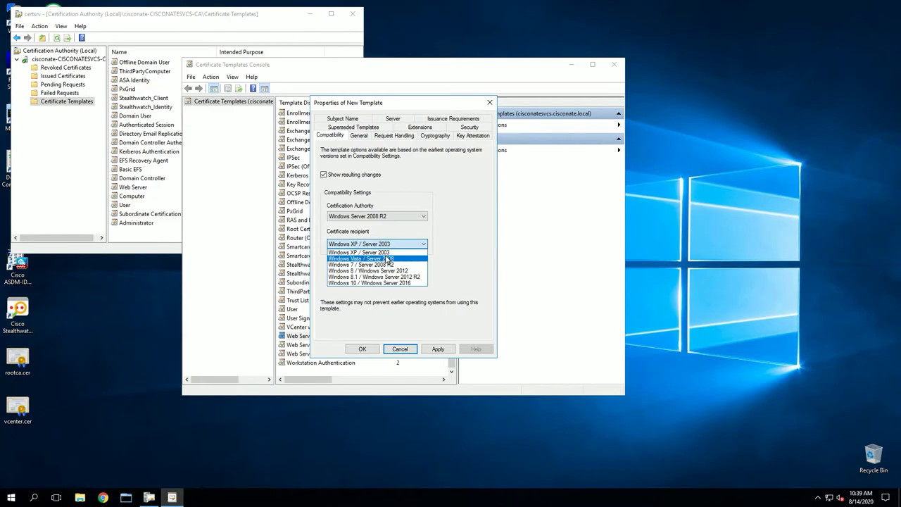
click(391, 259)
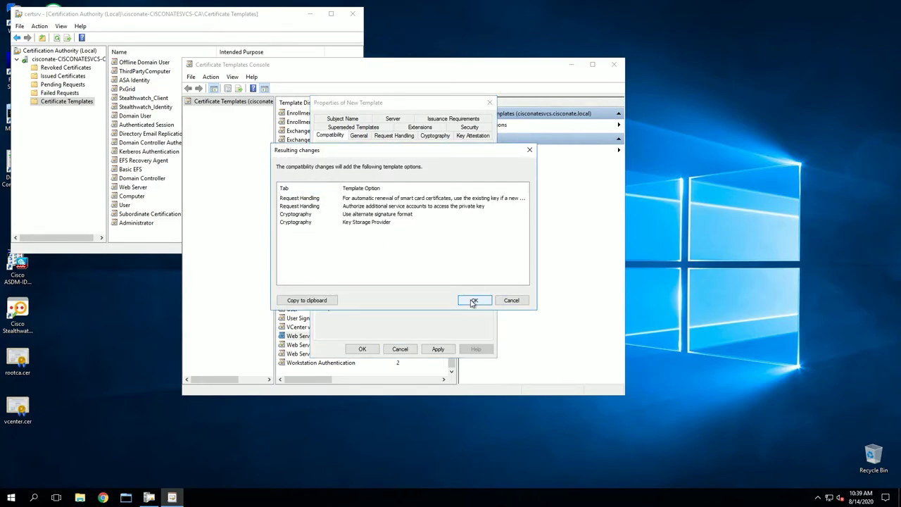
click(505, 300)
click(362, 244)
click(384, 265)
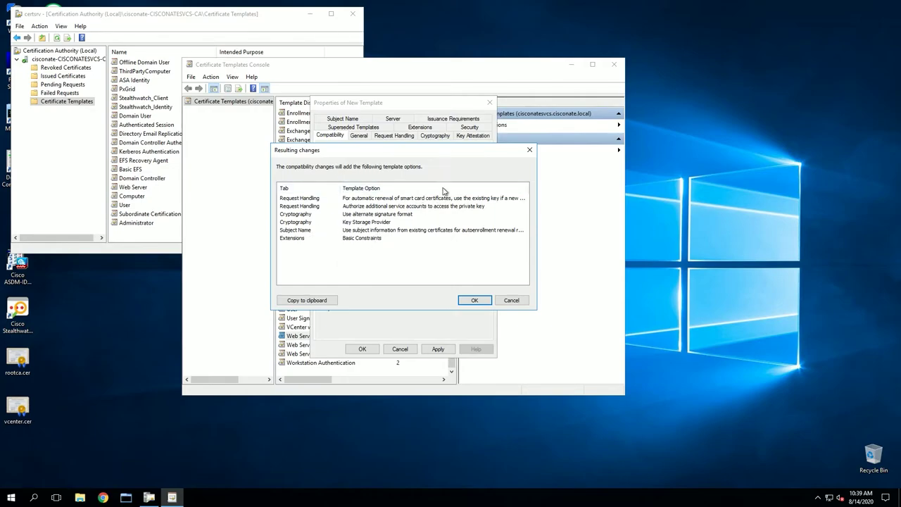
click(475, 301)
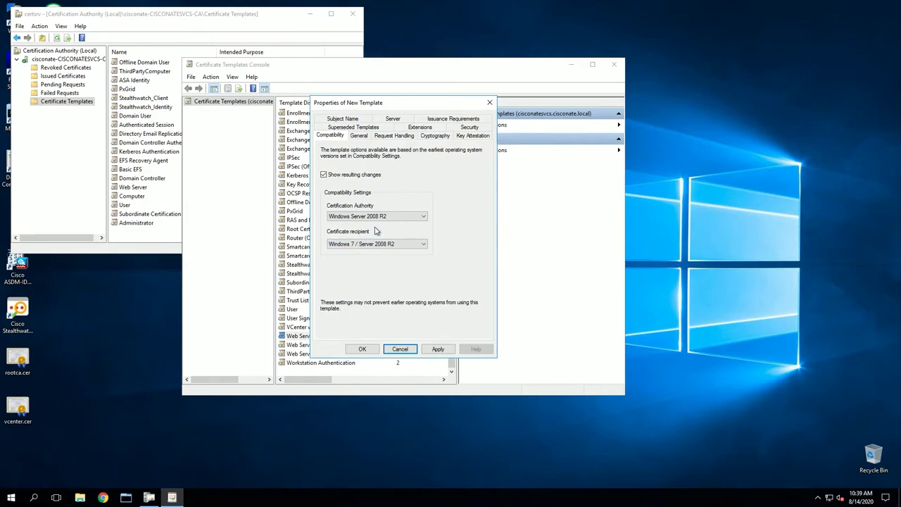
click(394, 246)
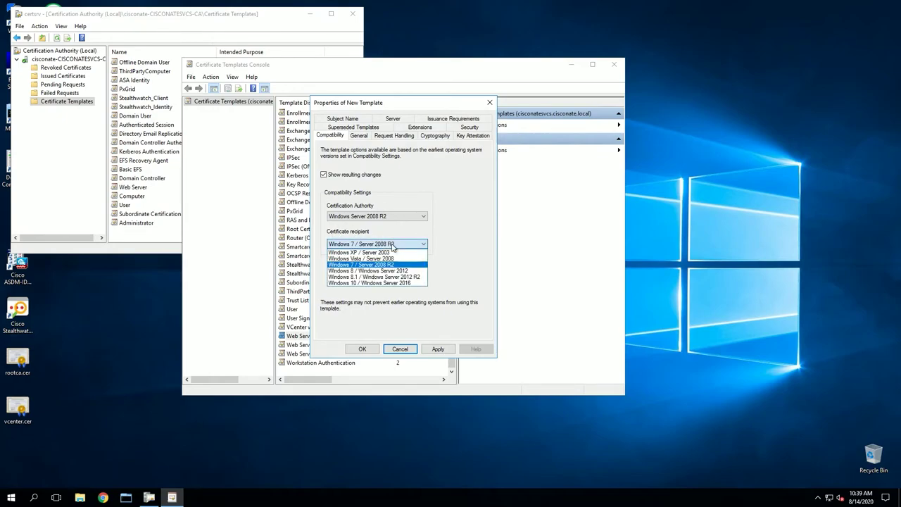
click(395, 283)
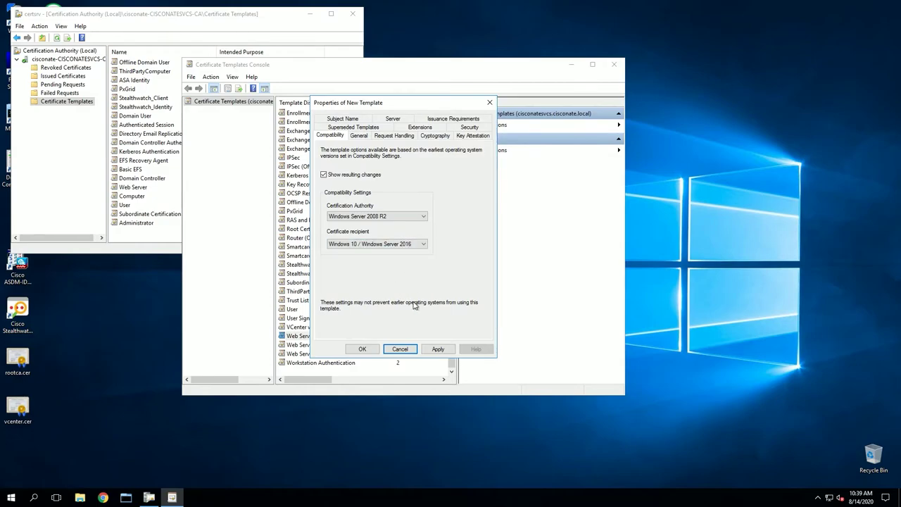
Recheck the Basic Constraints extension, still disabled as 'The subject is an end-entity', and close it
click(420, 128)
double_click(346, 183)
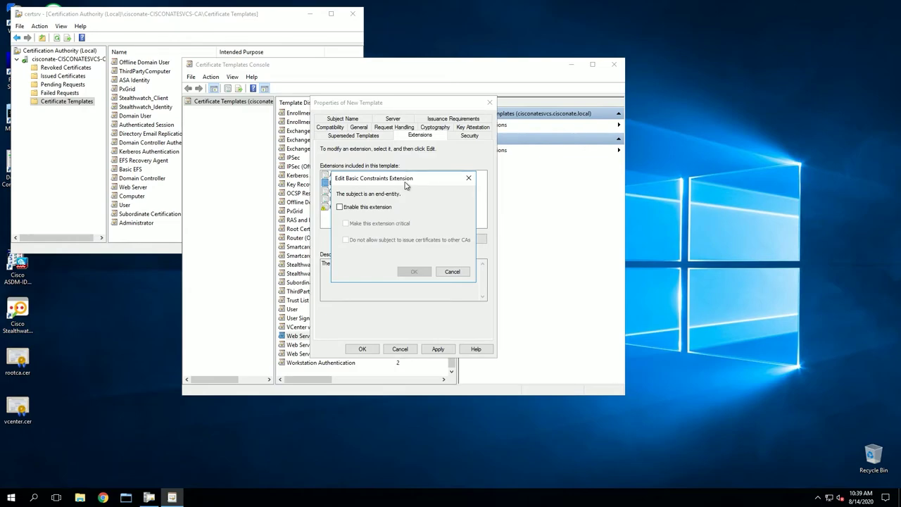
click(468, 178)
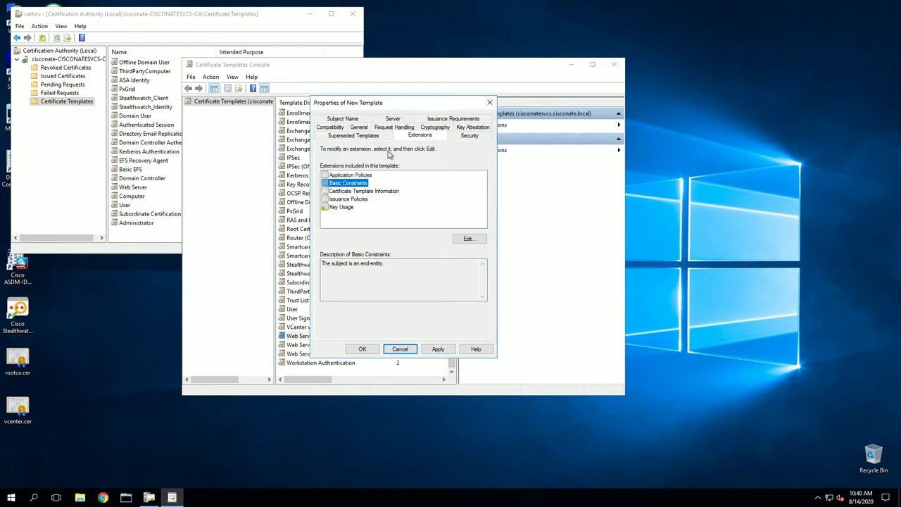
Enter FMCCERT as the template display name, review the Subject Name, Compatibility and Extensions tabs, then save
click(358, 129)
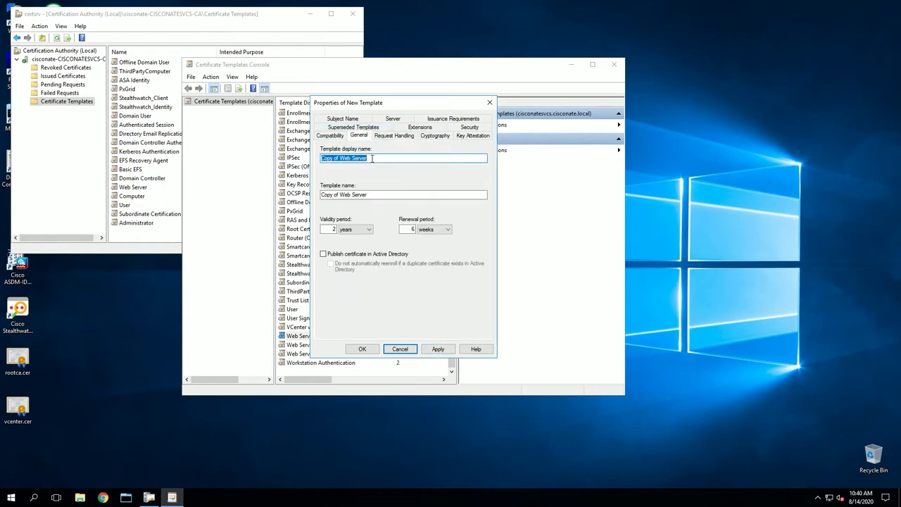
text(FMCCERT)
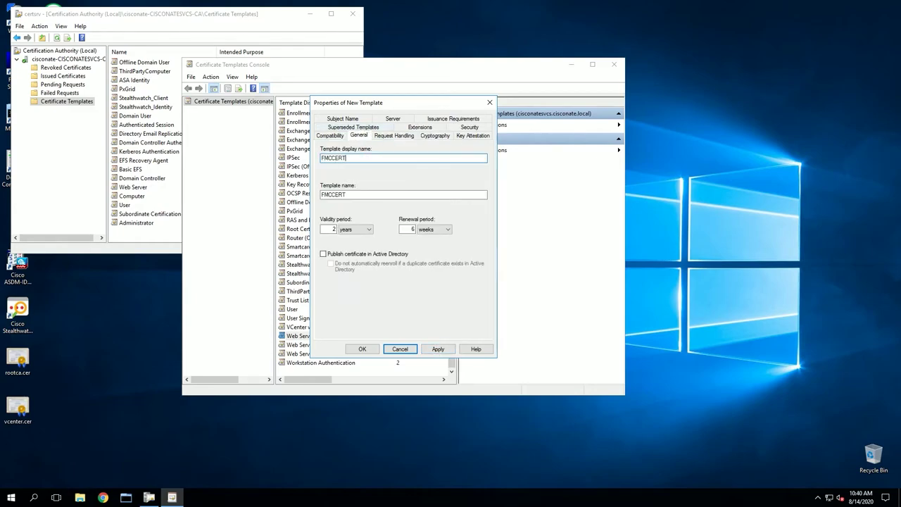
click(342, 120)
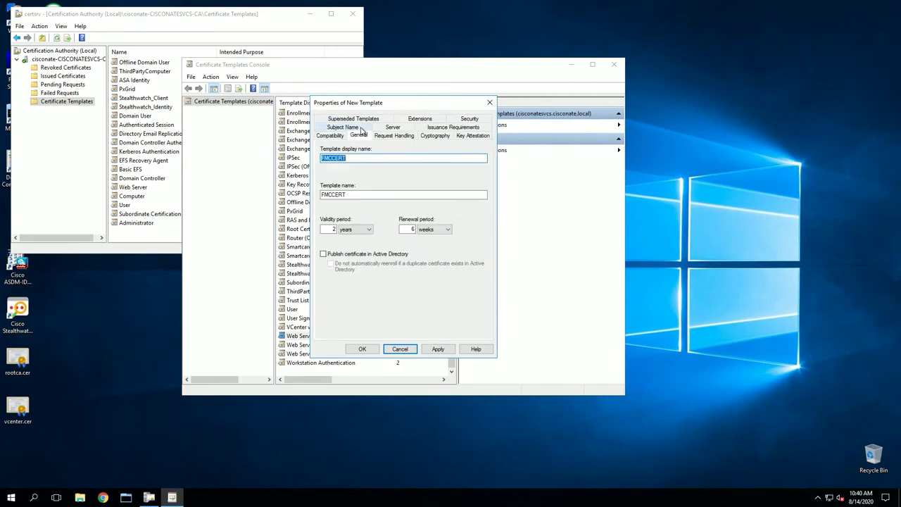
click(360, 128)
click(330, 136)
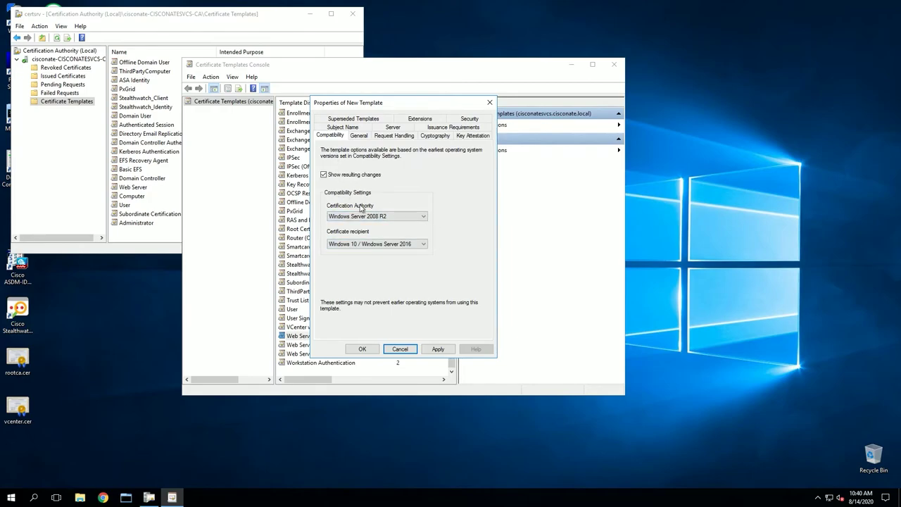
click(421, 118)
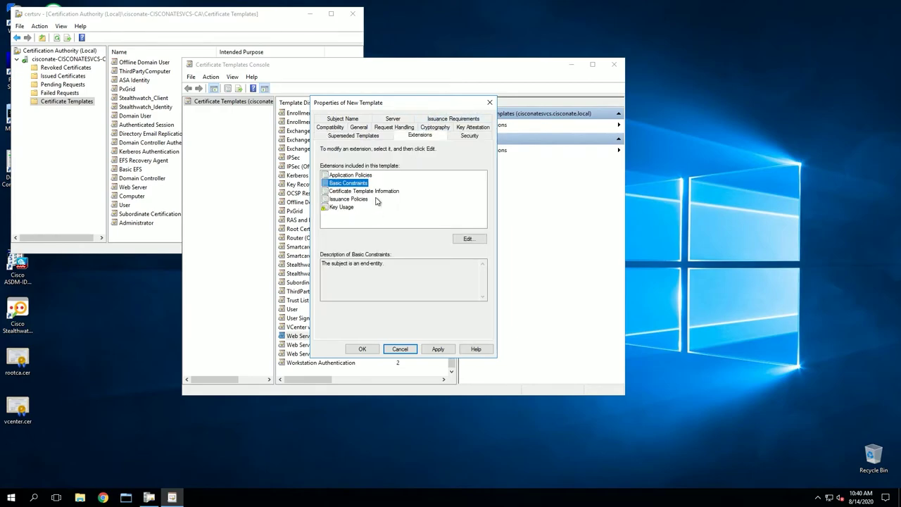
double_click(346, 184)
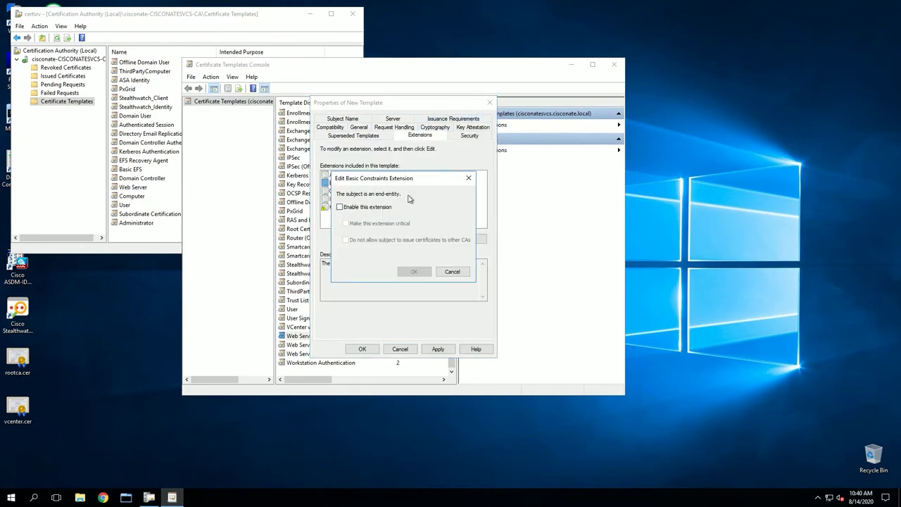
click(468, 178)
click(437, 349)
click(360, 349)
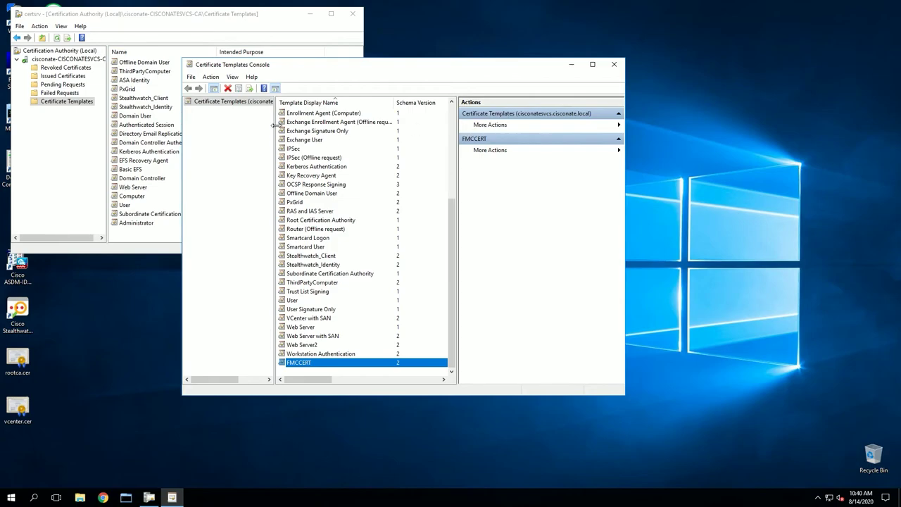
Add FMCCERT as a Certificate Template to Issue on the CA, then close certsrv
click(614, 64)
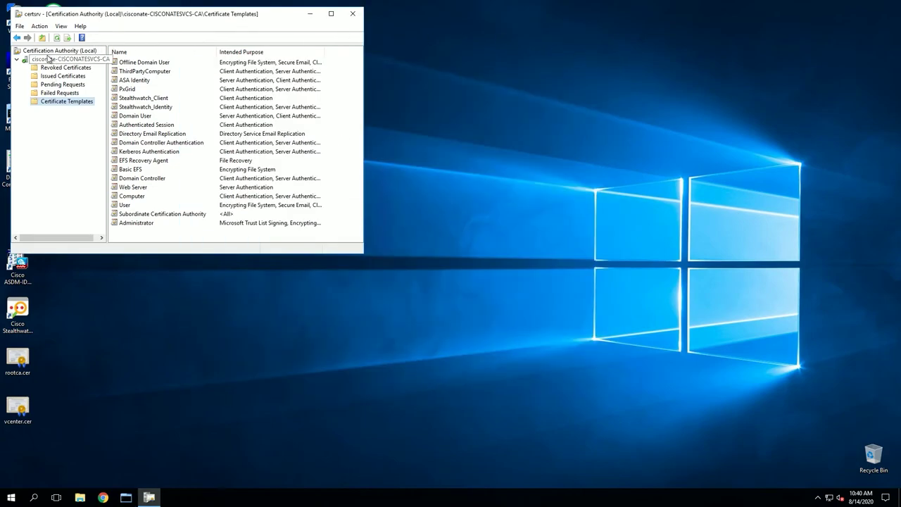
right_click(57, 106)
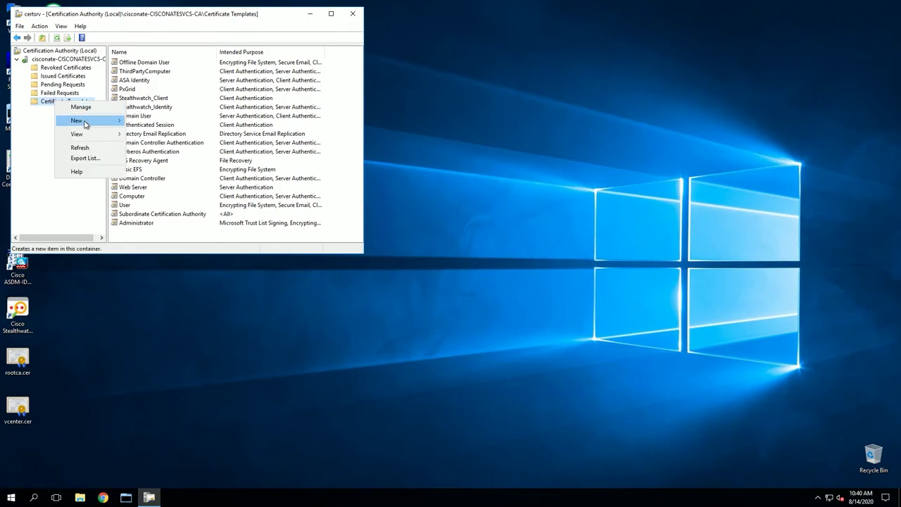
mouse_move(83, 123)
click(157, 123)
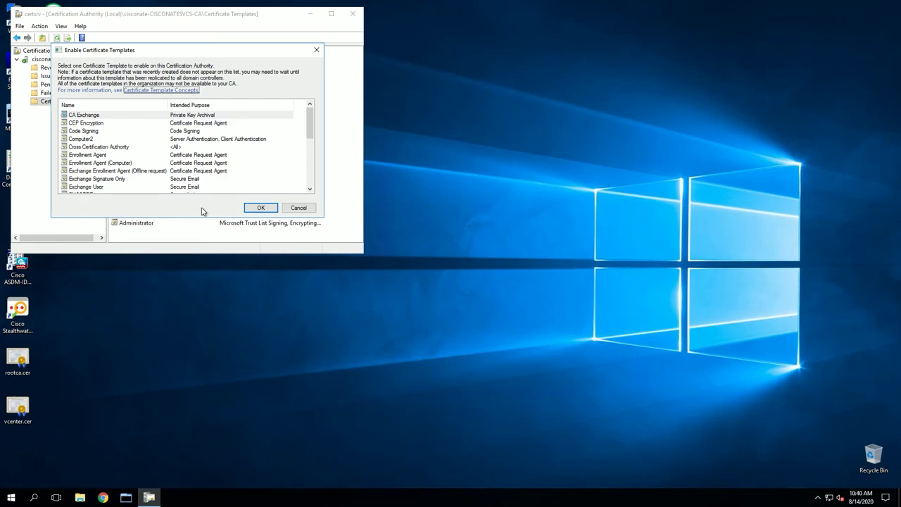
scroll(93, 156, down, 2)
click(83, 147)
click(261, 207)
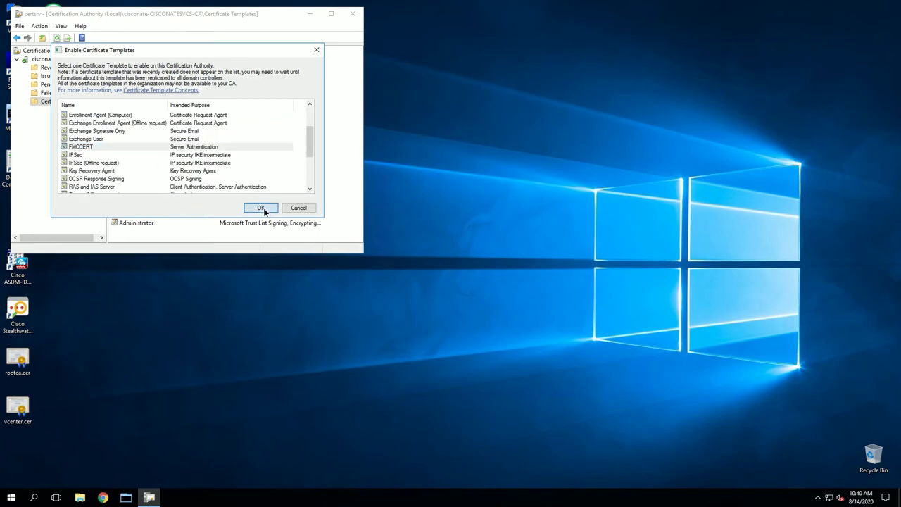
click(352, 13)
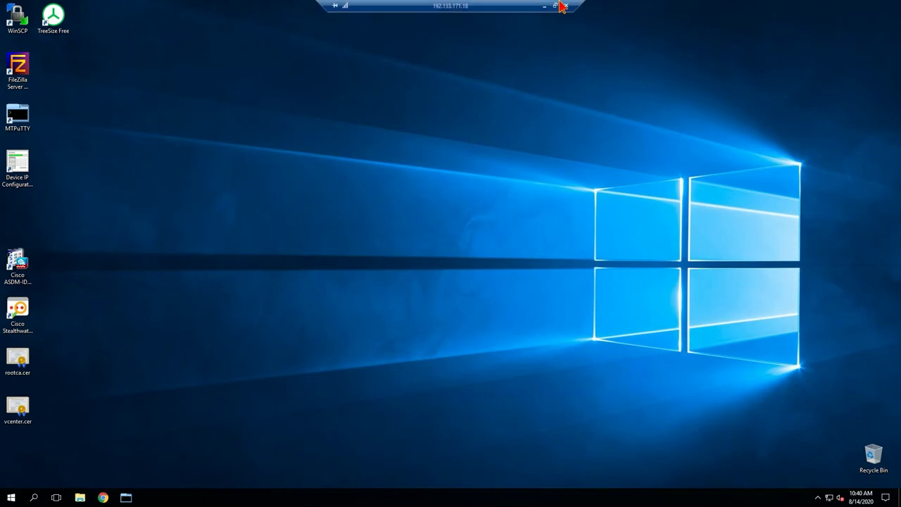
click(567, 6)
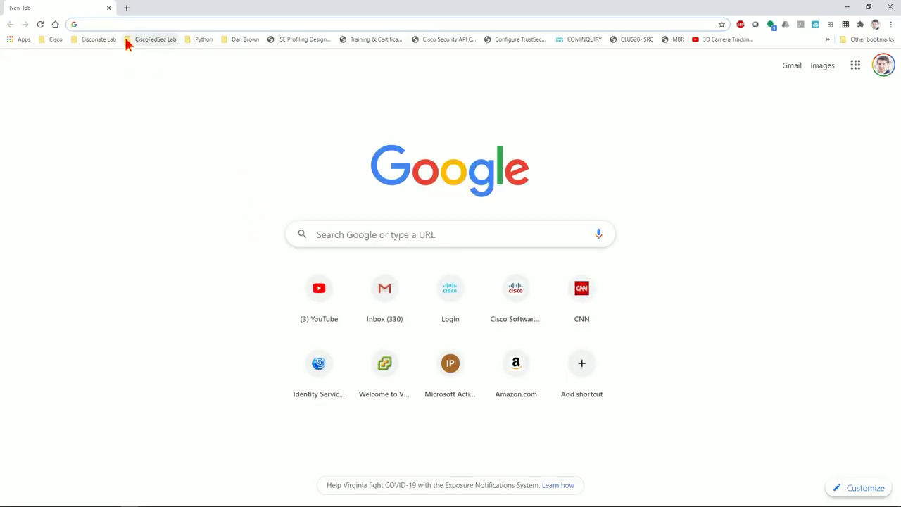
text(https)
key(BackSpace)
key(BackSpace)
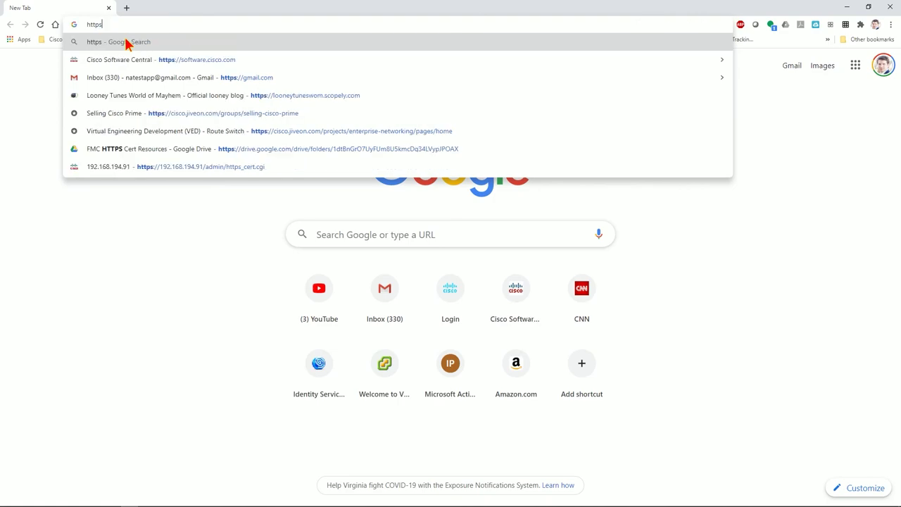
text(://)
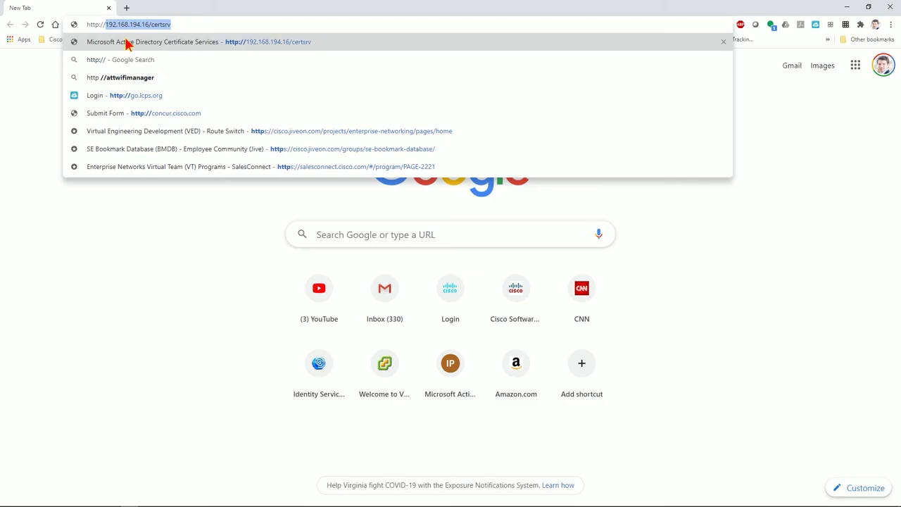
Load the certsrv page, open the advanced certificate request, select the FMCCERT template and focus the Saved Request box
click(127, 44)
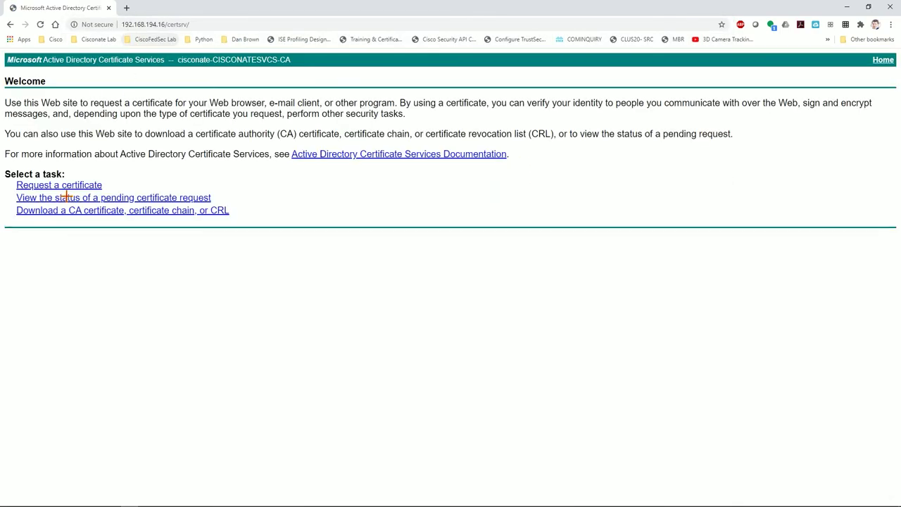
click(71, 185)
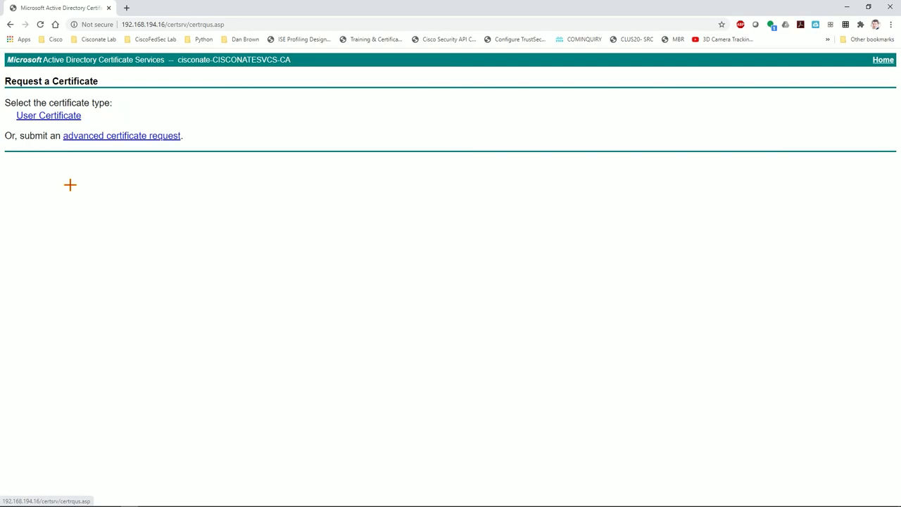
click(86, 136)
click(92, 233)
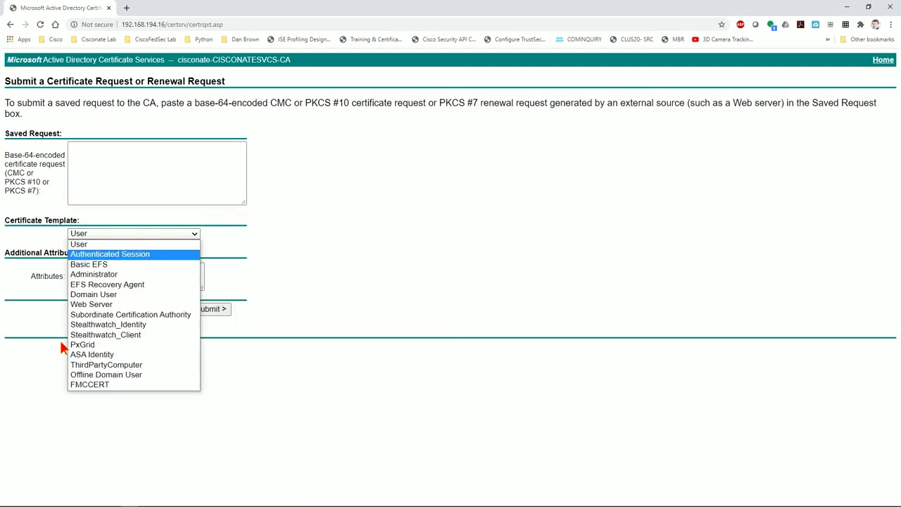
click(81, 385)
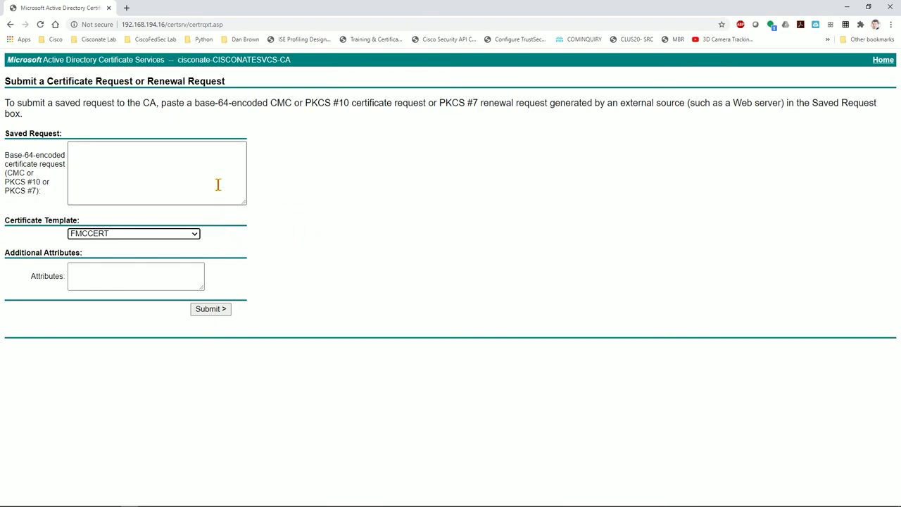
click(137, 159)
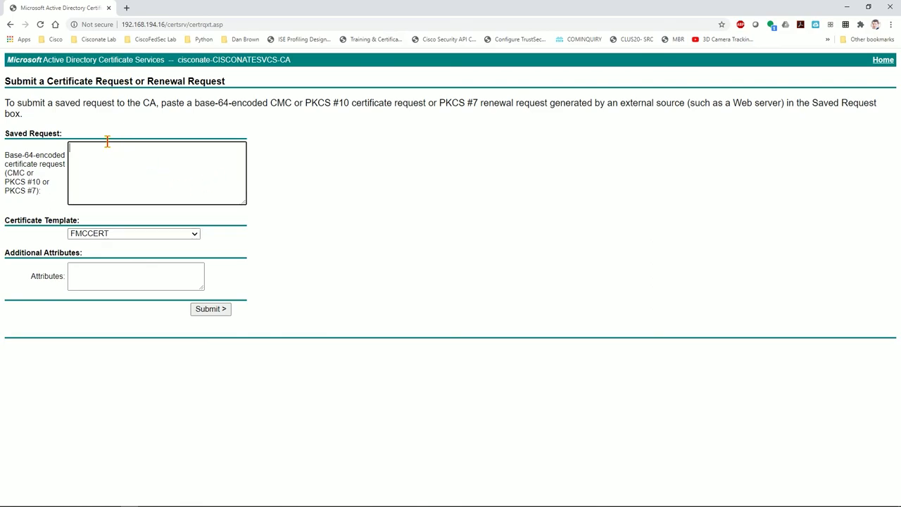